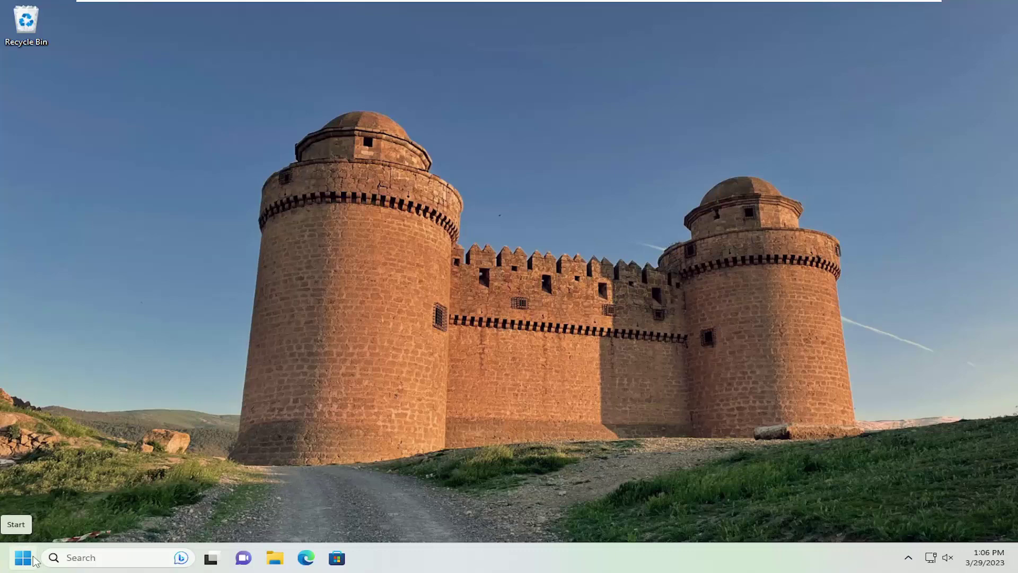
Search Start for 'regedit', run Registry Editor as administrator, and approve the UAC prompt.
click(33, 558)
text(regedit)
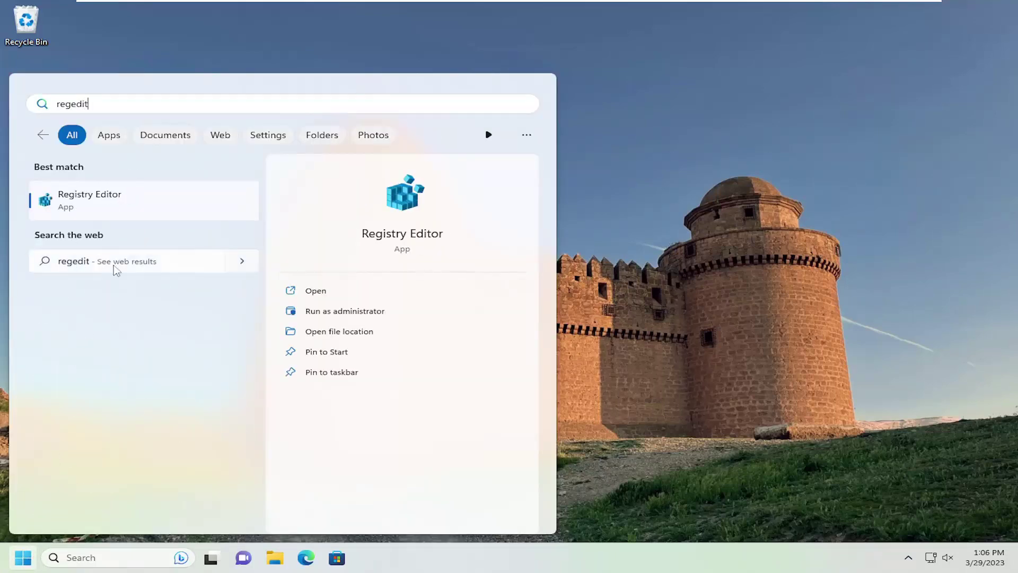
right_click(92, 201)
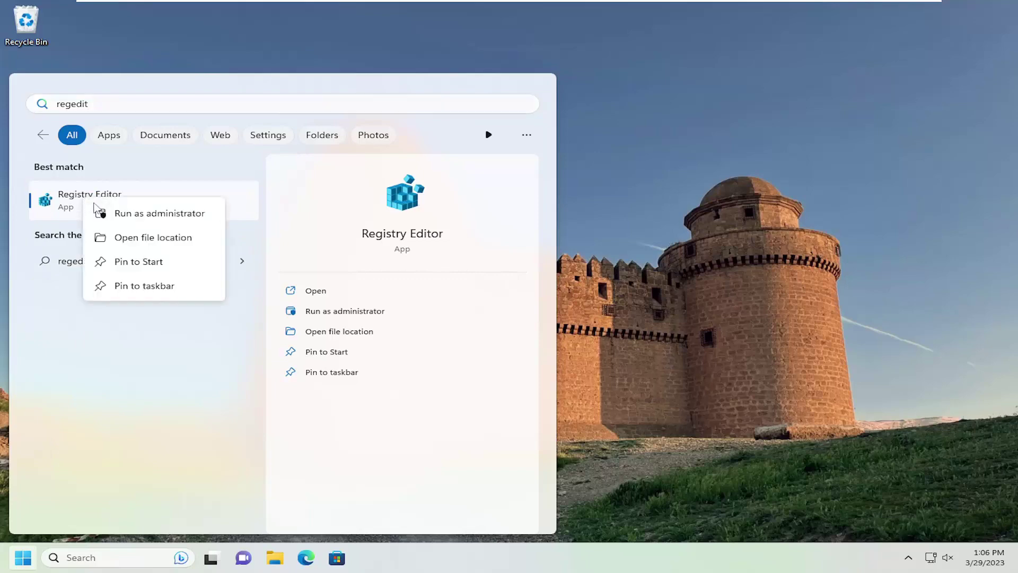
click(152, 217)
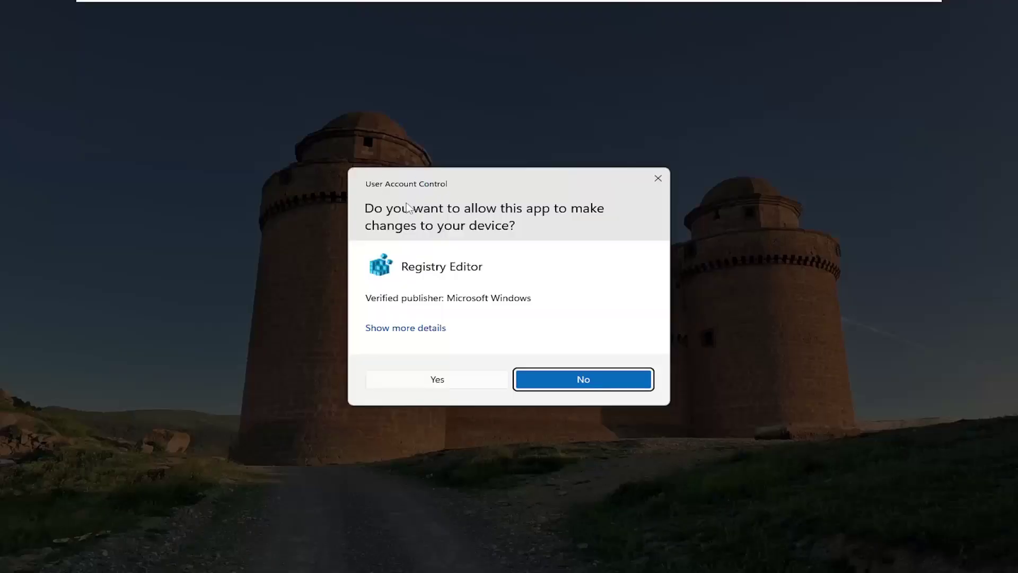
click(469, 378)
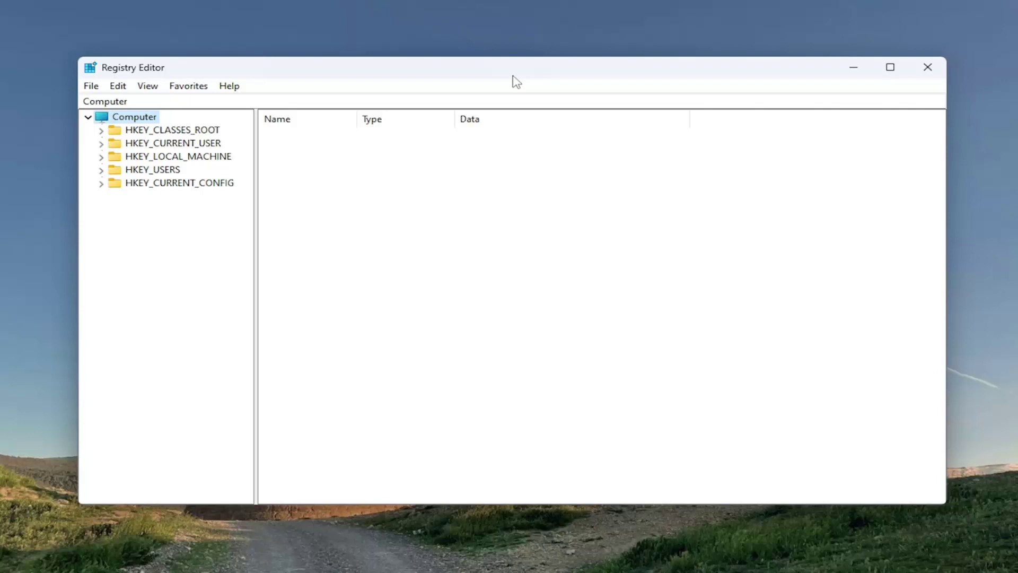
click(91, 86)
click(113, 118)
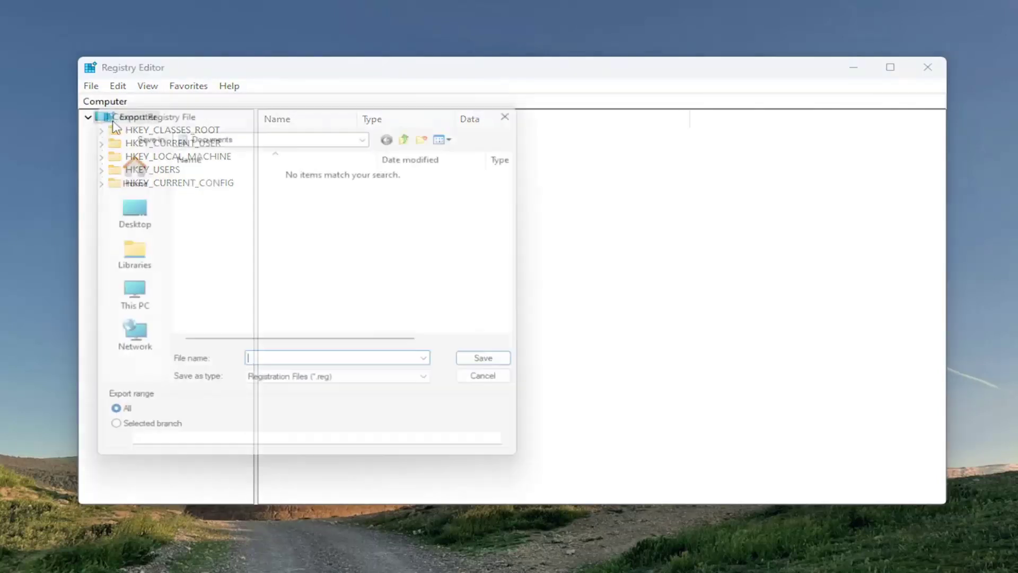
drag(267, 114, 426, 123)
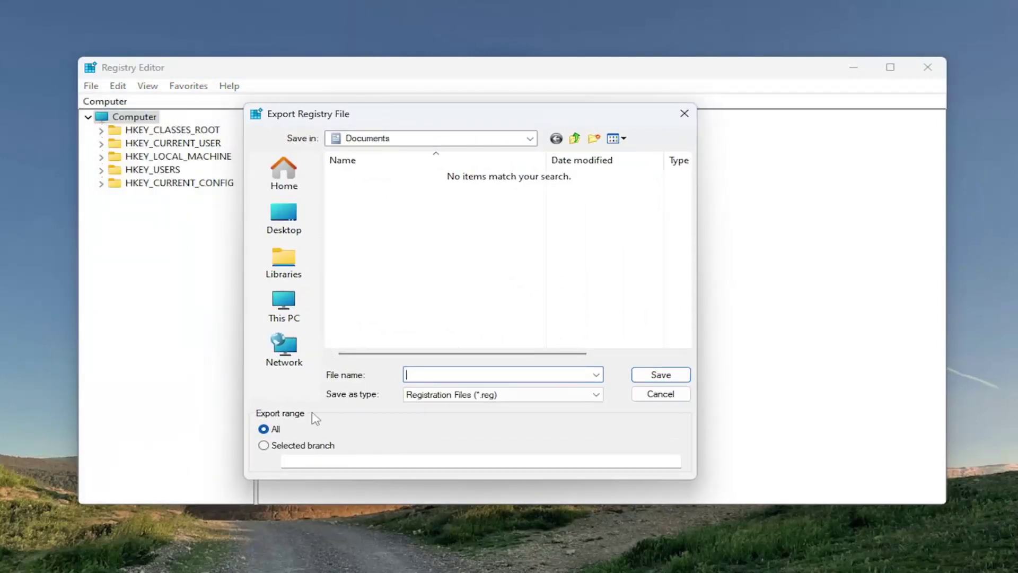
click(276, 430)
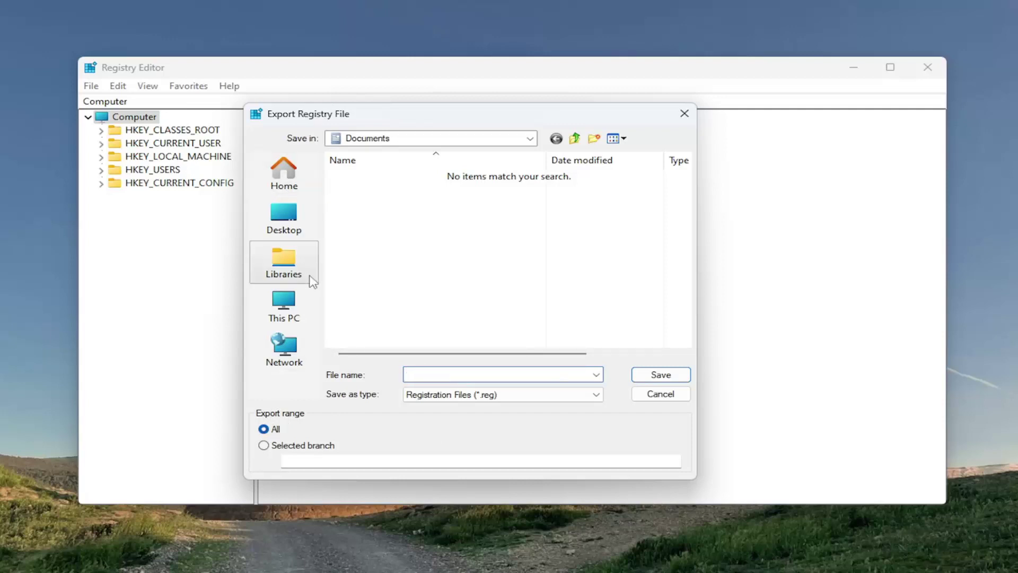
click(657, 393)
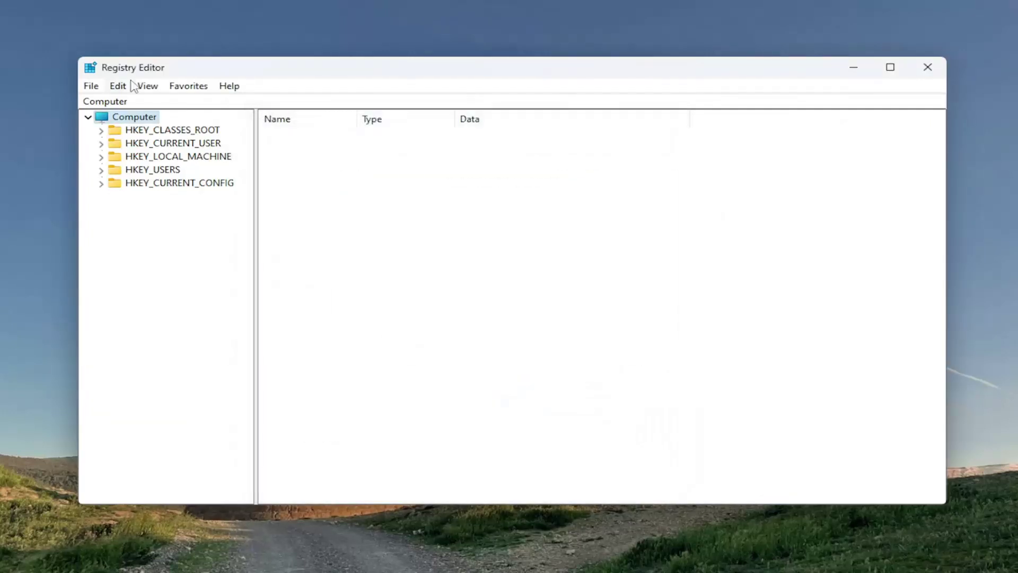
click(94, 91)
click(106, 102)
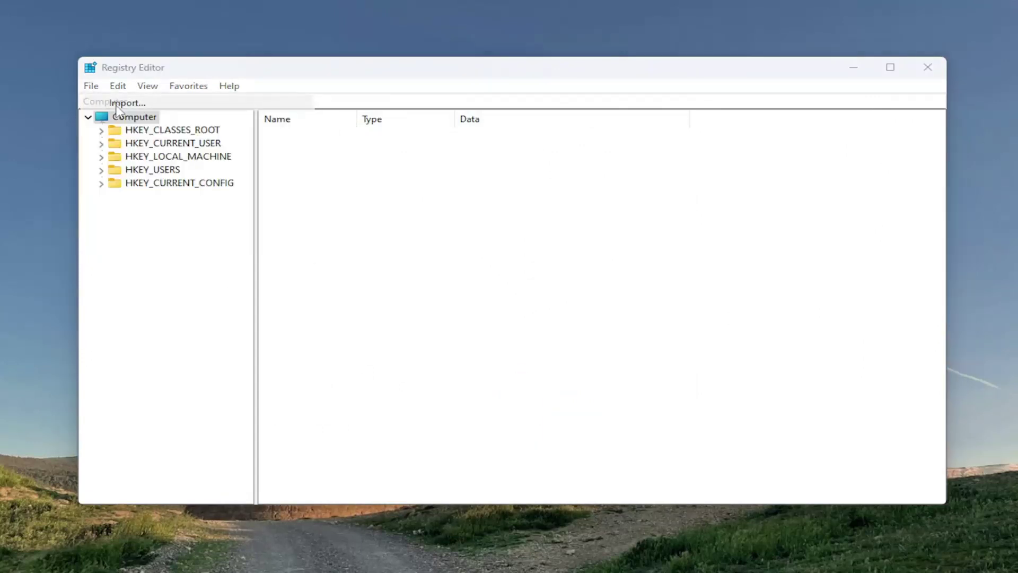
click(151, 266)
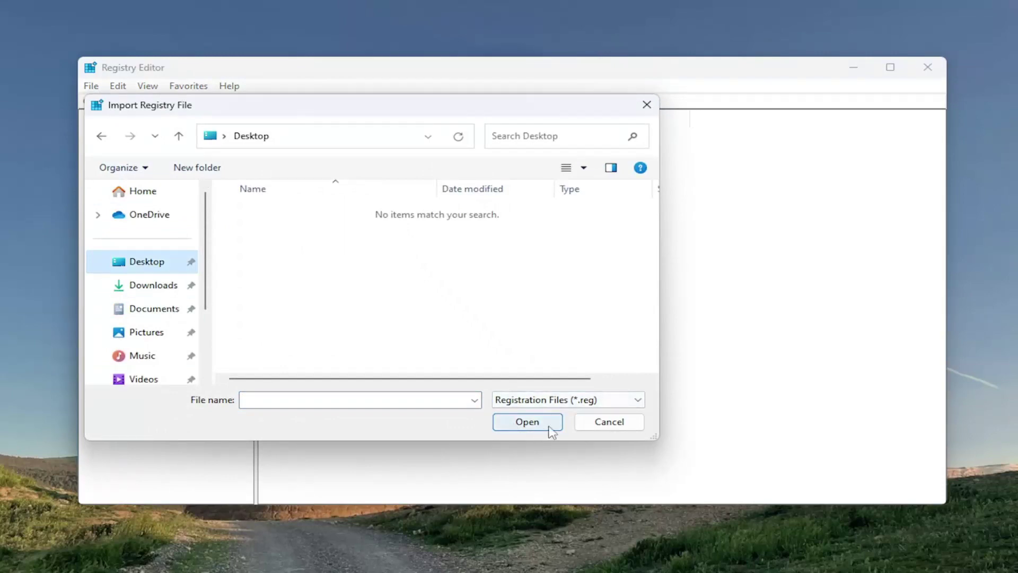
click(610, 422)
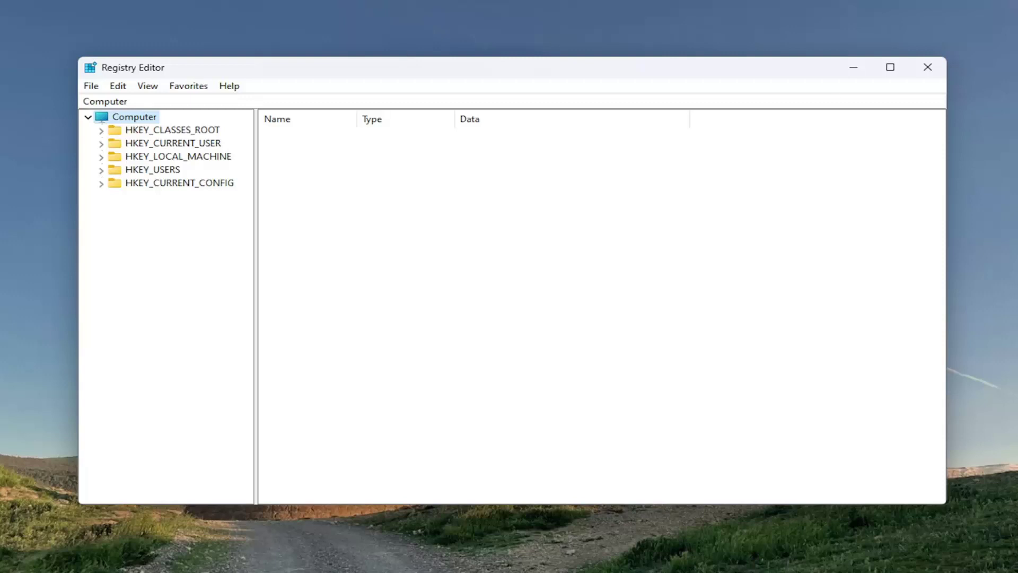
Expand HKEY_CURRENT_USER\Software\Policies\Microsoft and select its Windows key.
double_click(198, 144)
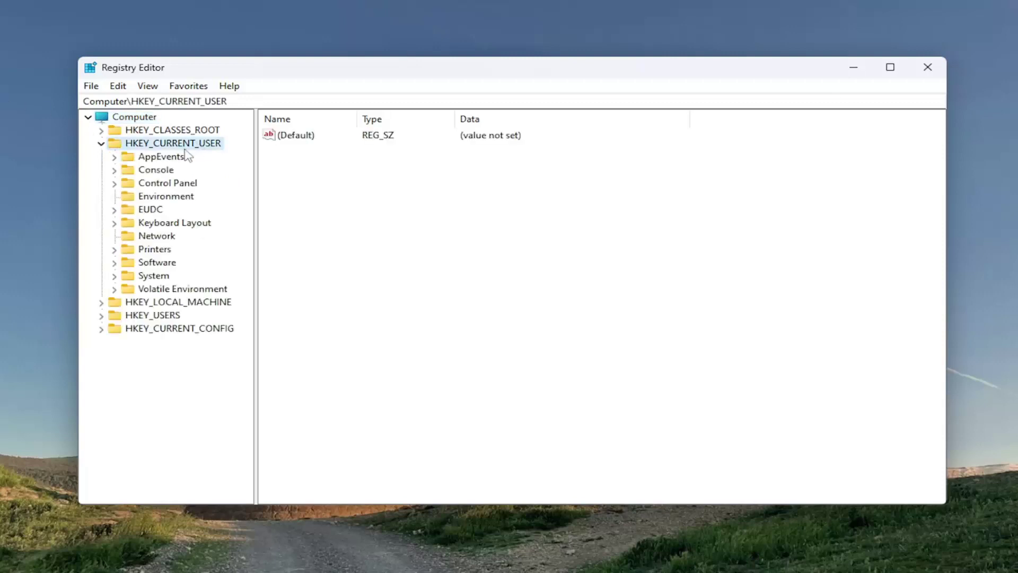
double_click(155, 263)
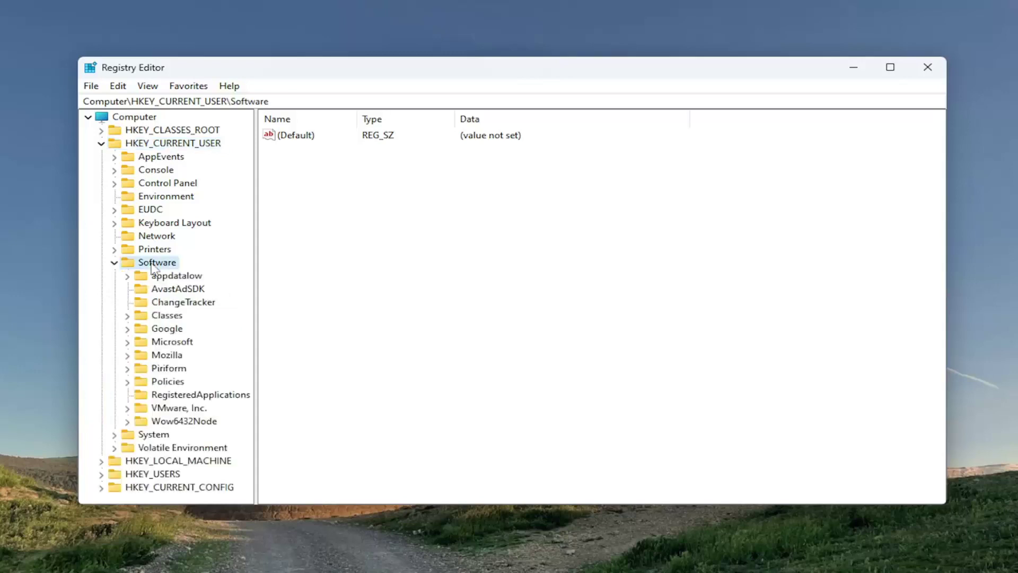
double_click(165, 382)
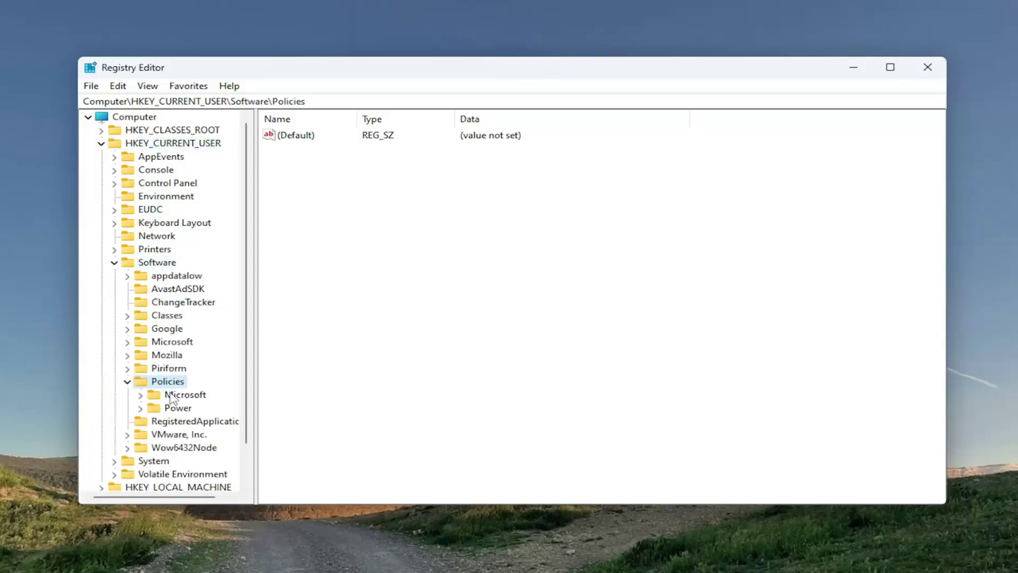
double_click(171, 397)
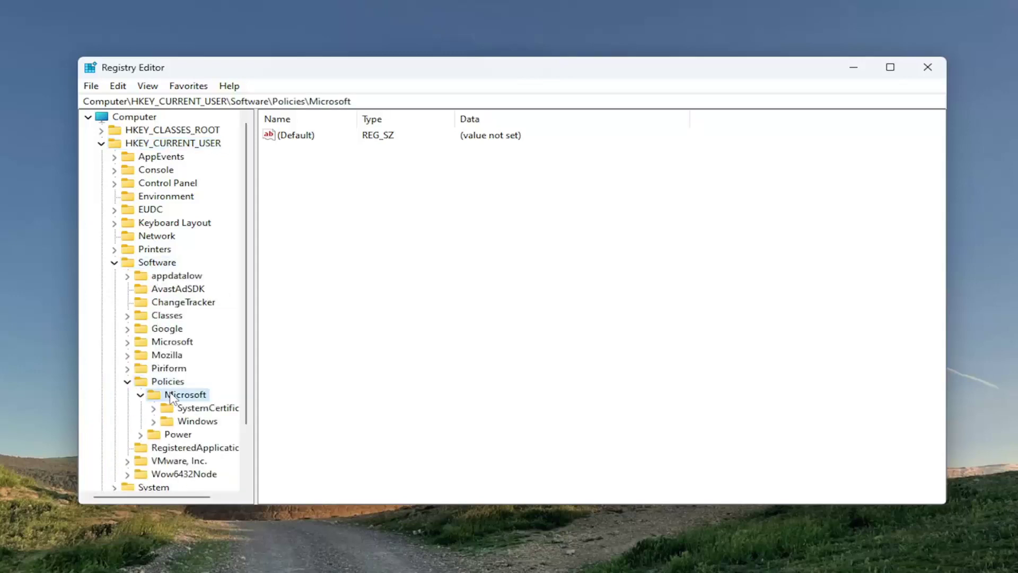
click(192, 422)
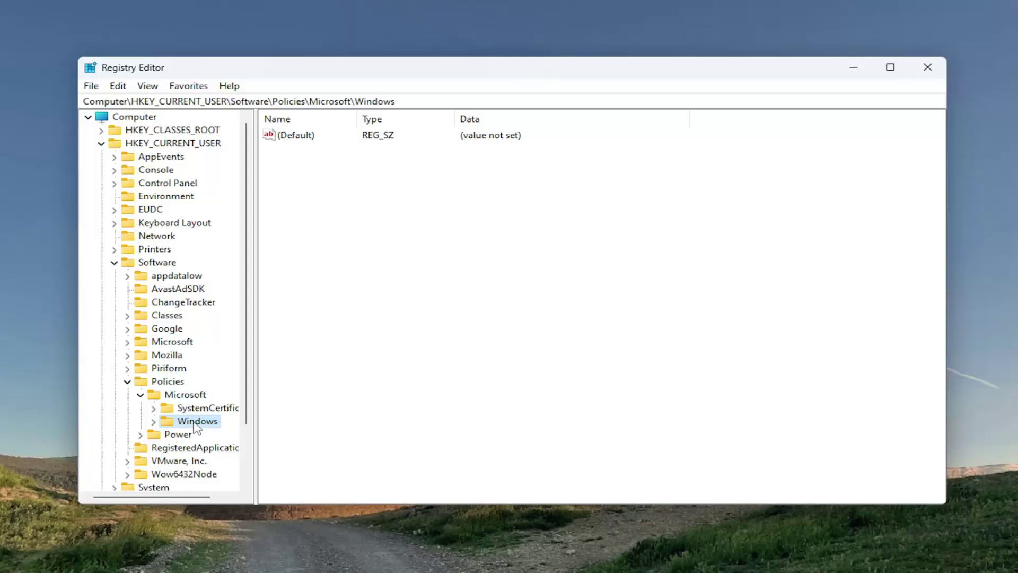
Create a new subkey named 'Explorer' under the Windows key.
right_click(197, 424)
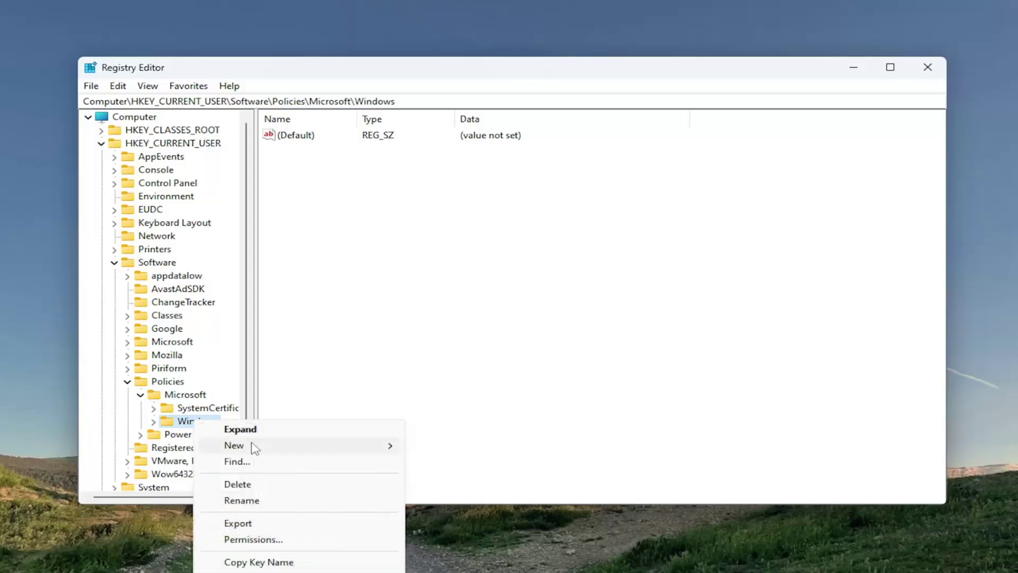
mouse_move(381, 454)
click(440, 447)
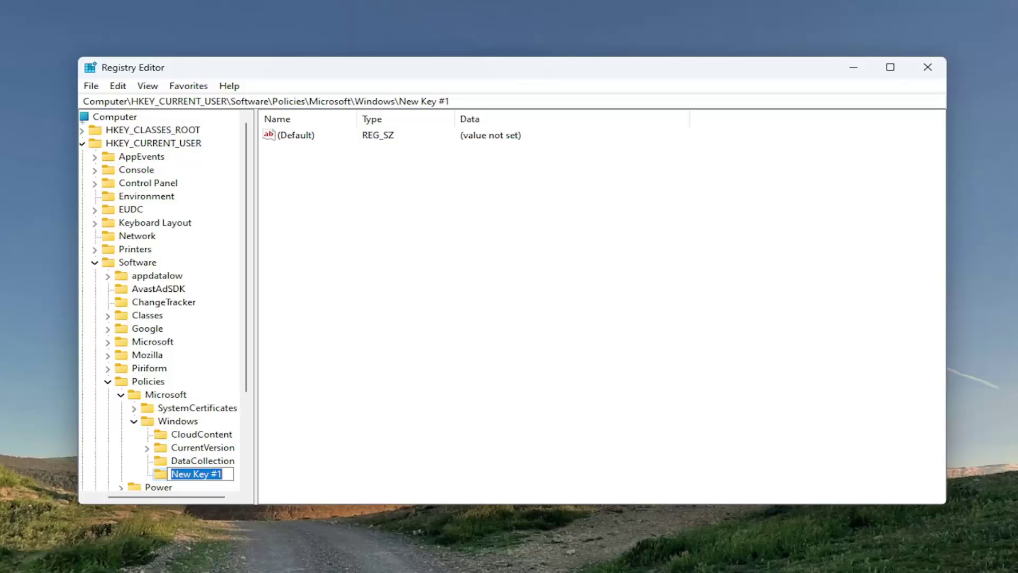
text(Explorer)
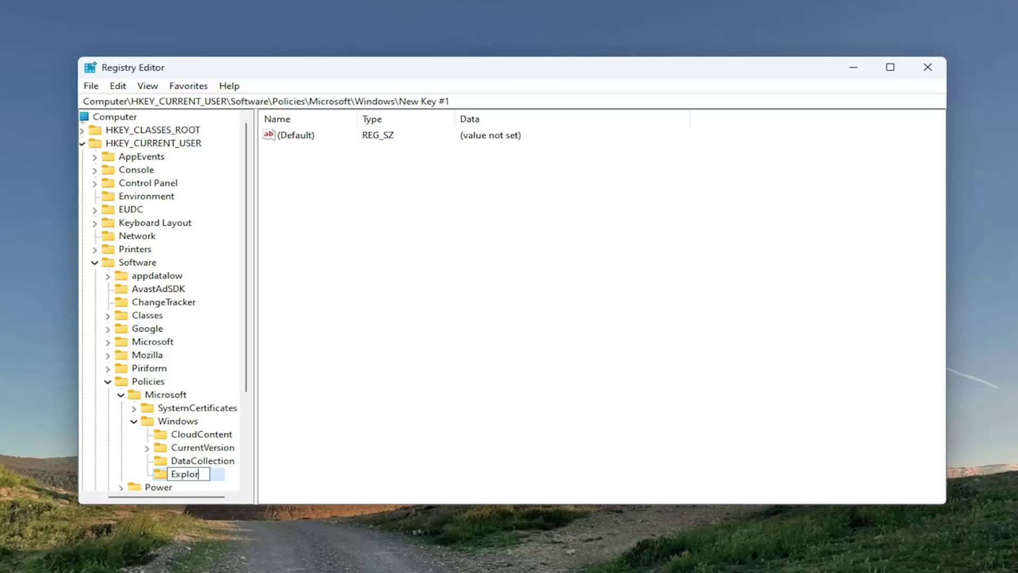
key(Return)
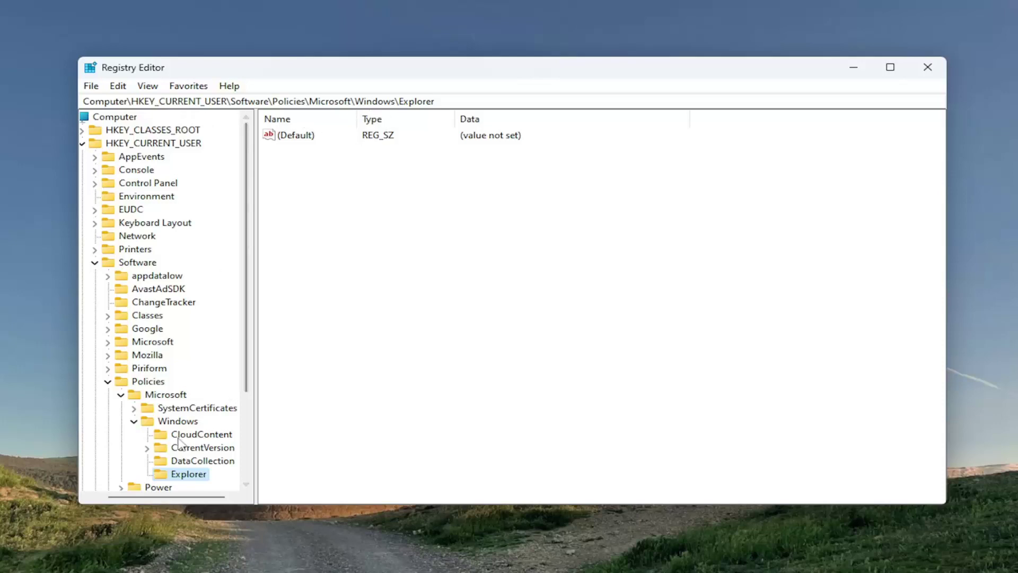
Dismiss the Windows key's menu without adding a key and select the Explorer key.
right_click(181, 422)
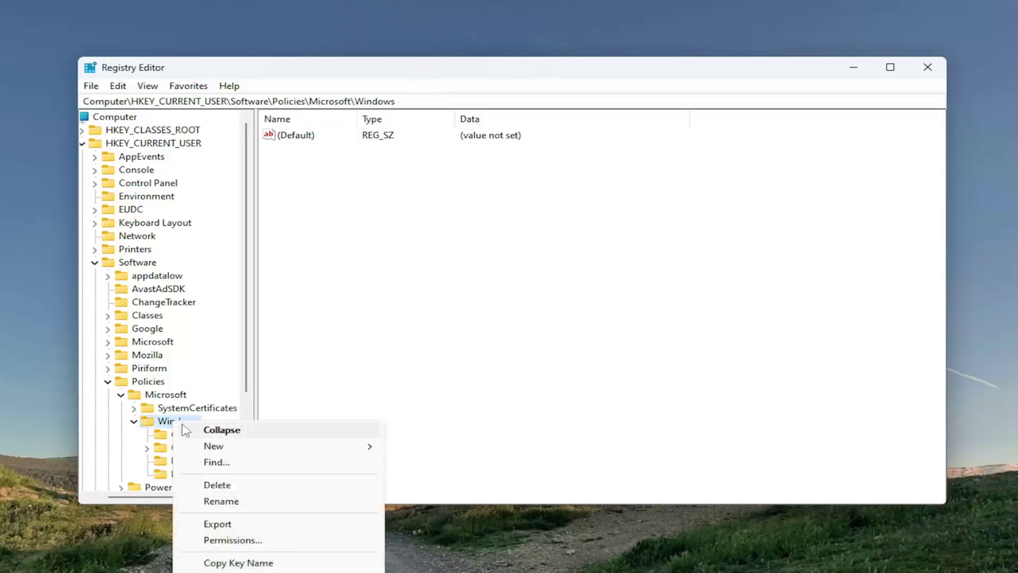
mouse_move(230, 445)
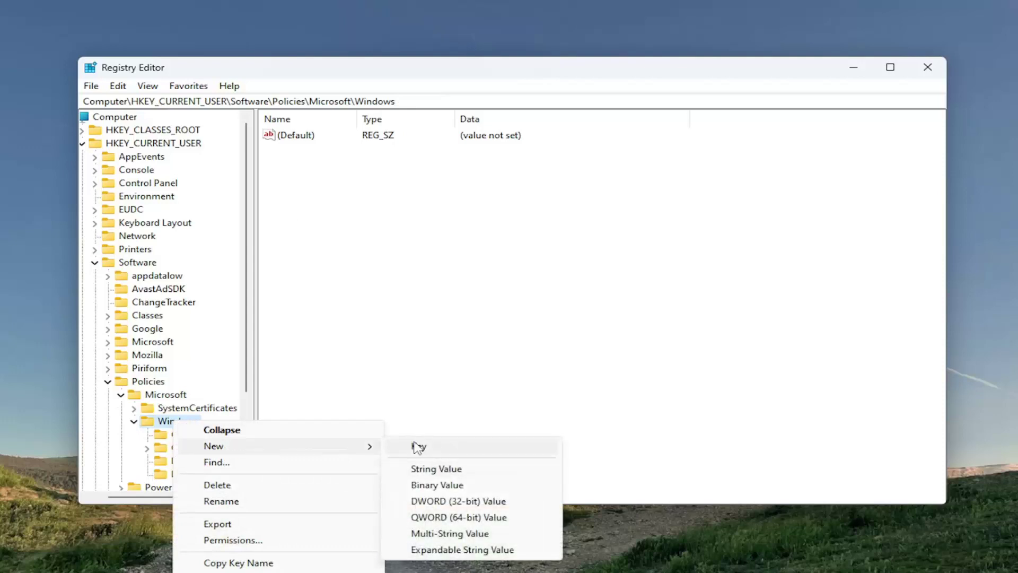
click(411, 348)
click(168, 476)
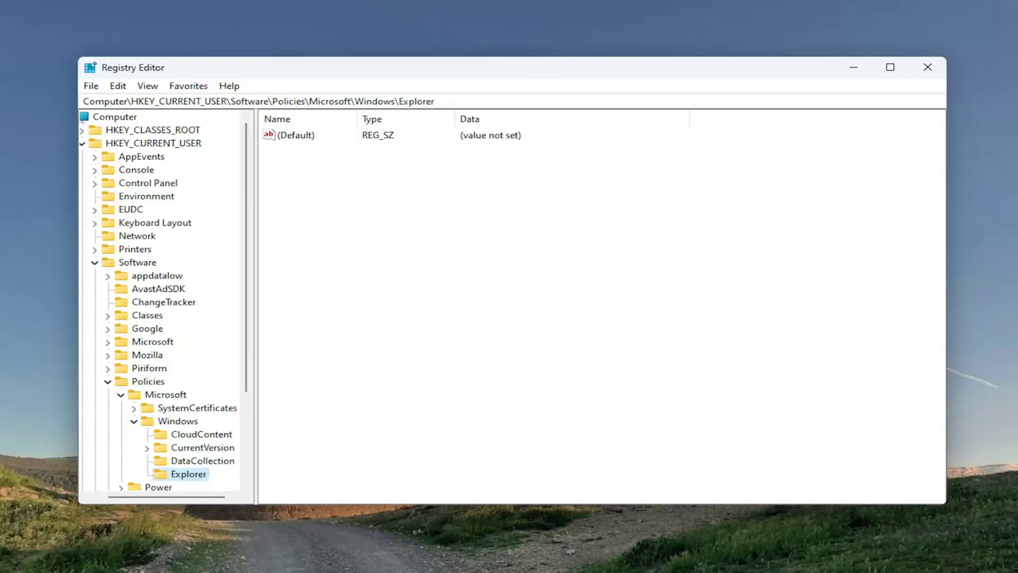
Add a DWORD (32-bit) value named 'DisableSearchBoxSuggestions' to the Explorer key.
right_click(342, 193)
mouse_move(371, 207)
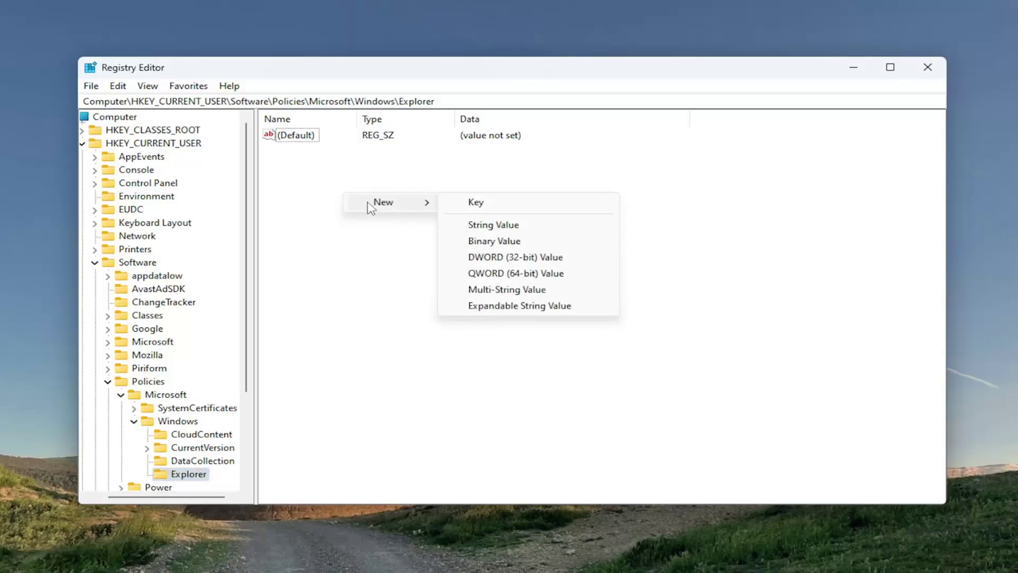
click(514, 260)
text(D)
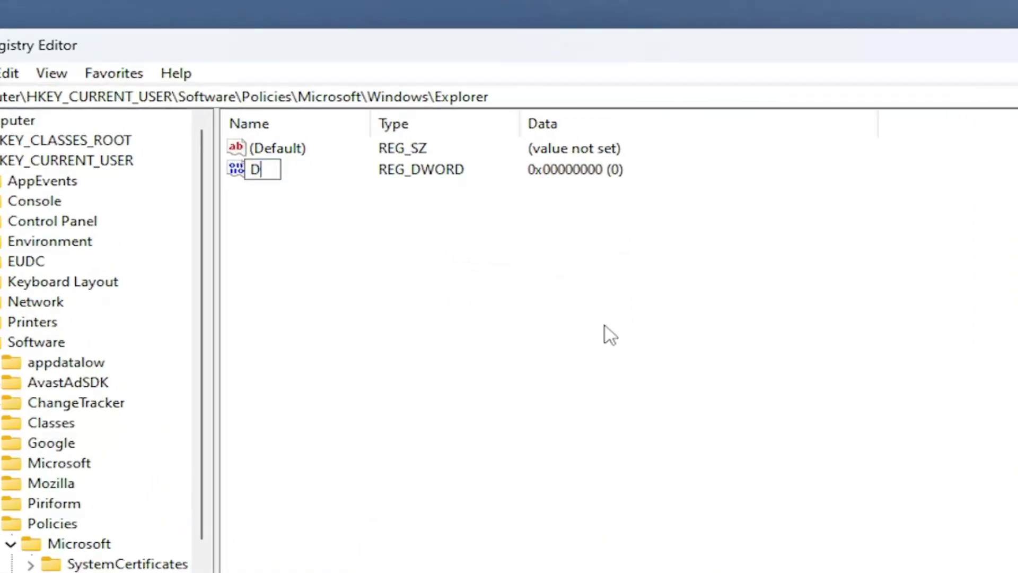
text(isable)
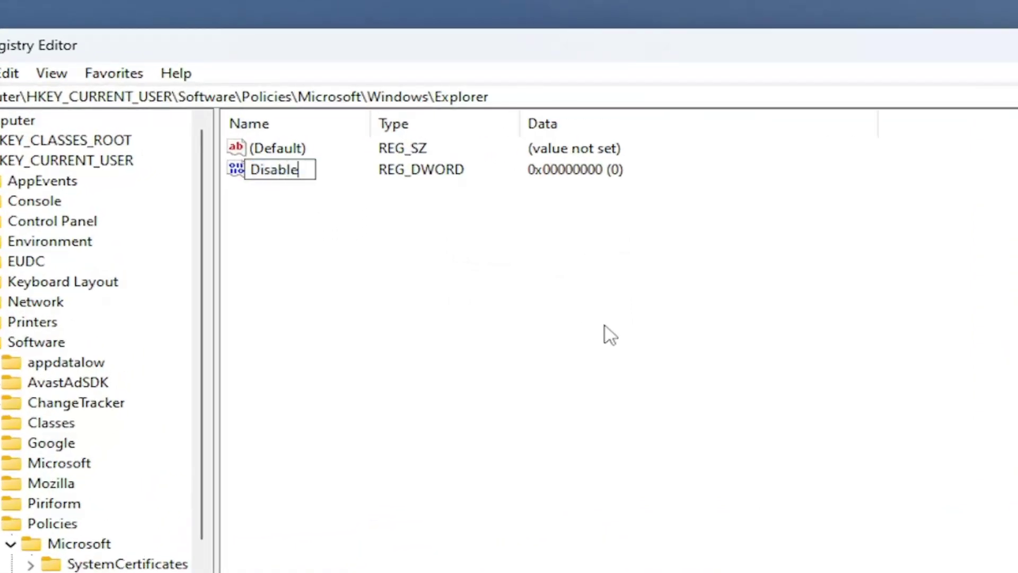
text(Searc)
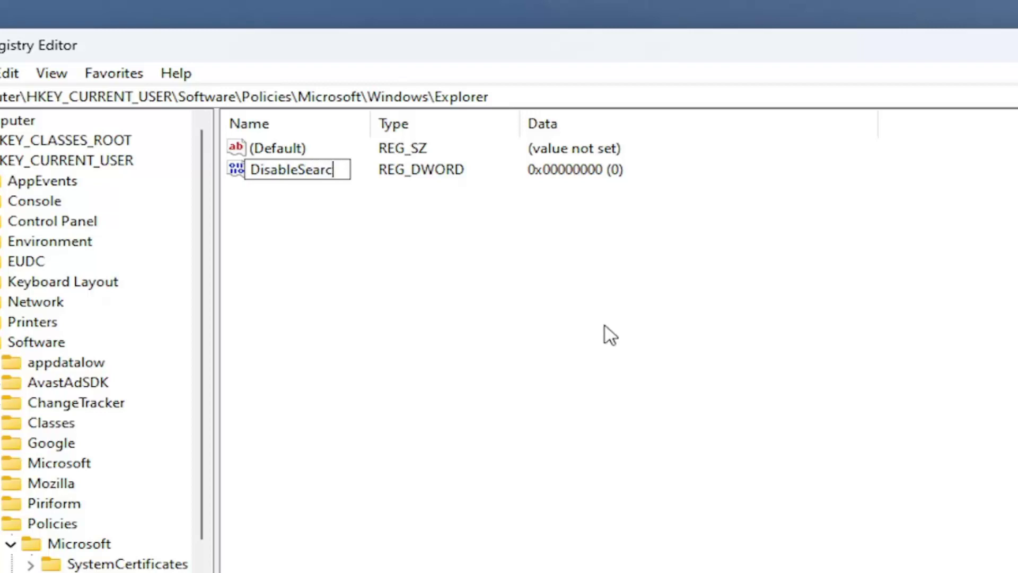
text(hBoxSuggestions)
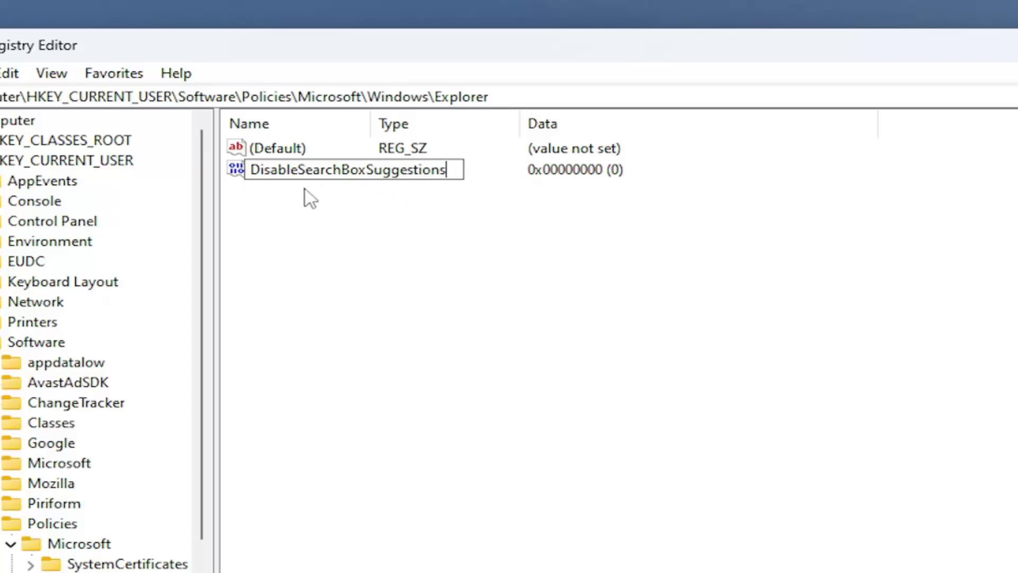
key(Return)
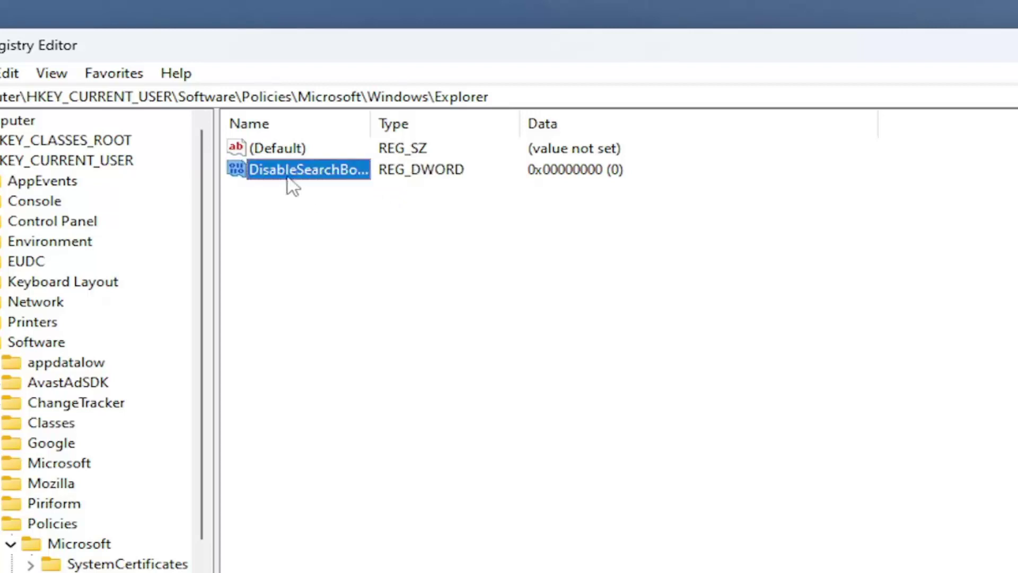
Change DisableSearchBoxSuggestions value data from 0 to 1 and confirm.
double_click(369, 123)
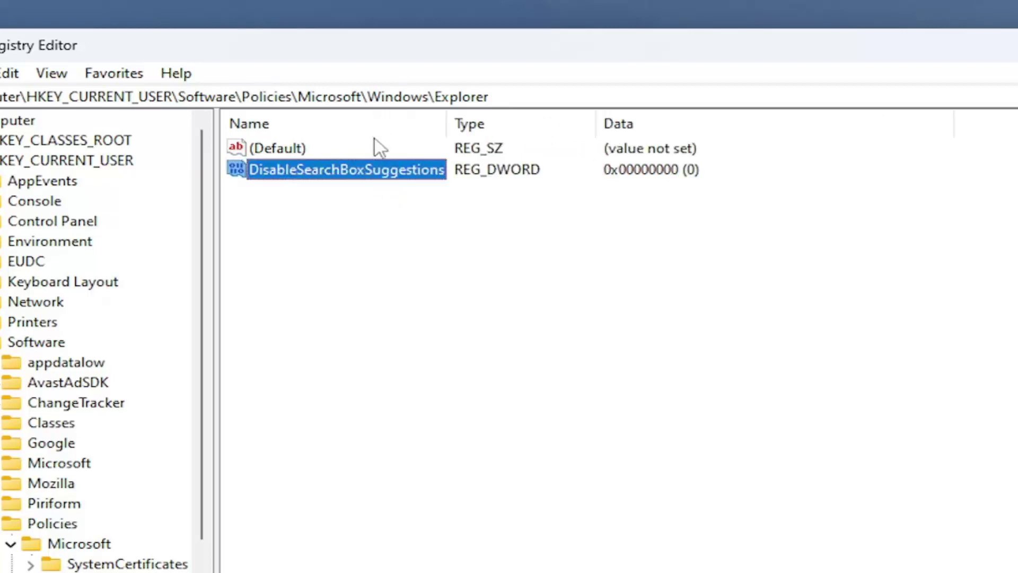
double_click(369, 172)
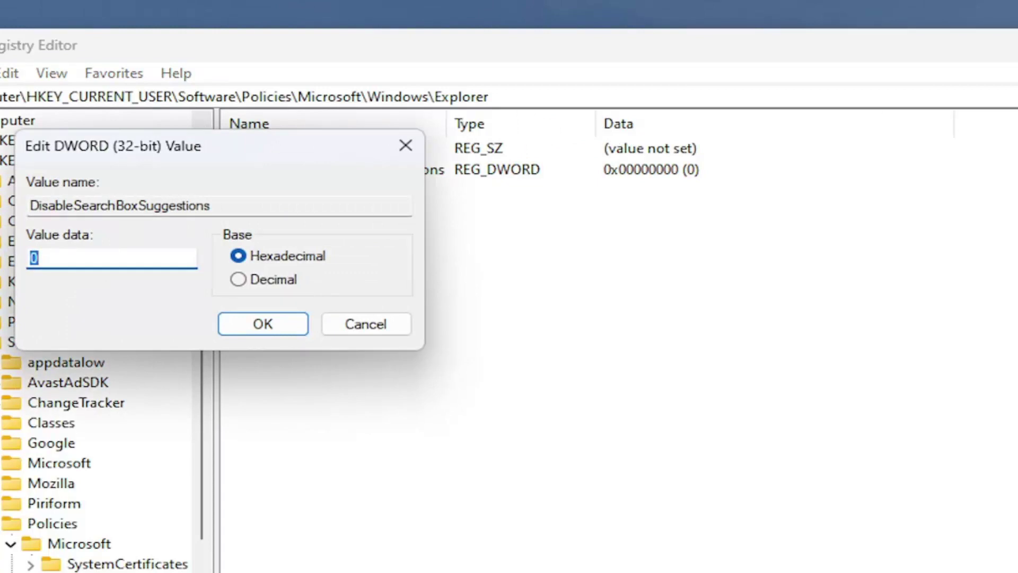
drag(39, 258, 17, 256)
text(1)
click(286, 328)
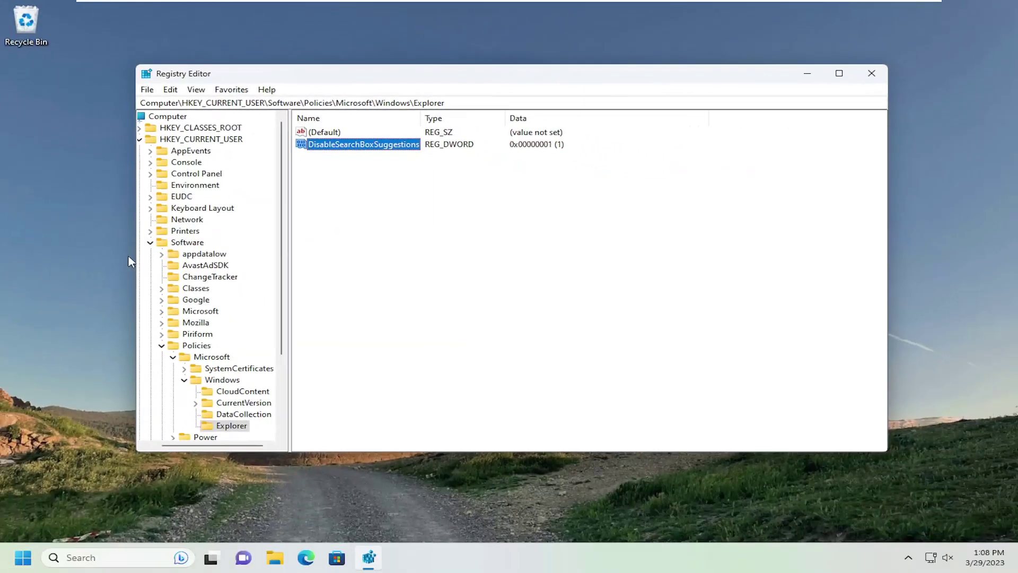
Collapse the registry tree back to the Computer root and close Registry Editor.
click(184, 380)
click(173, 356)
click(167, 345)
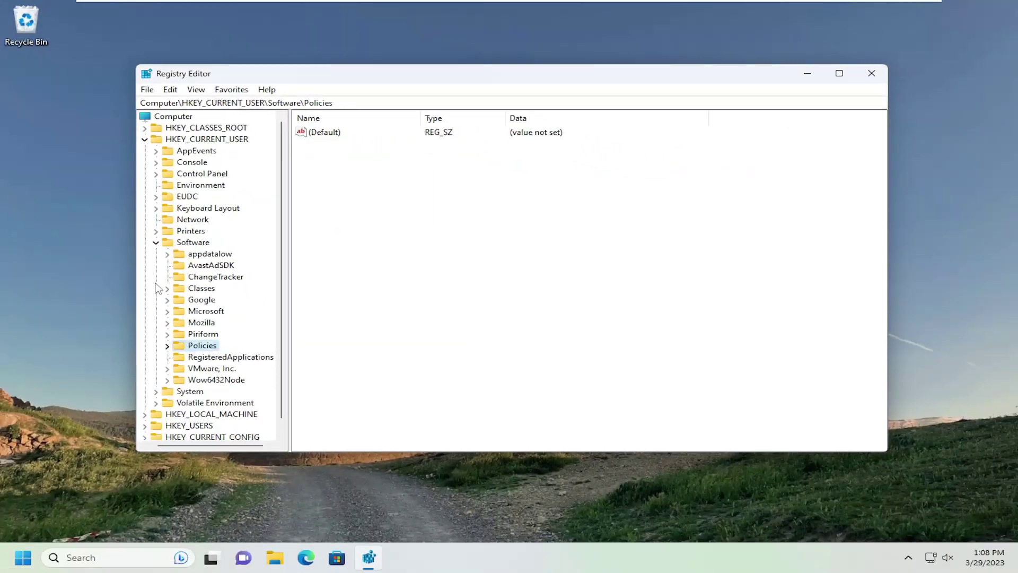
click(156, 242)
click(145, 139)
click(162, 118)
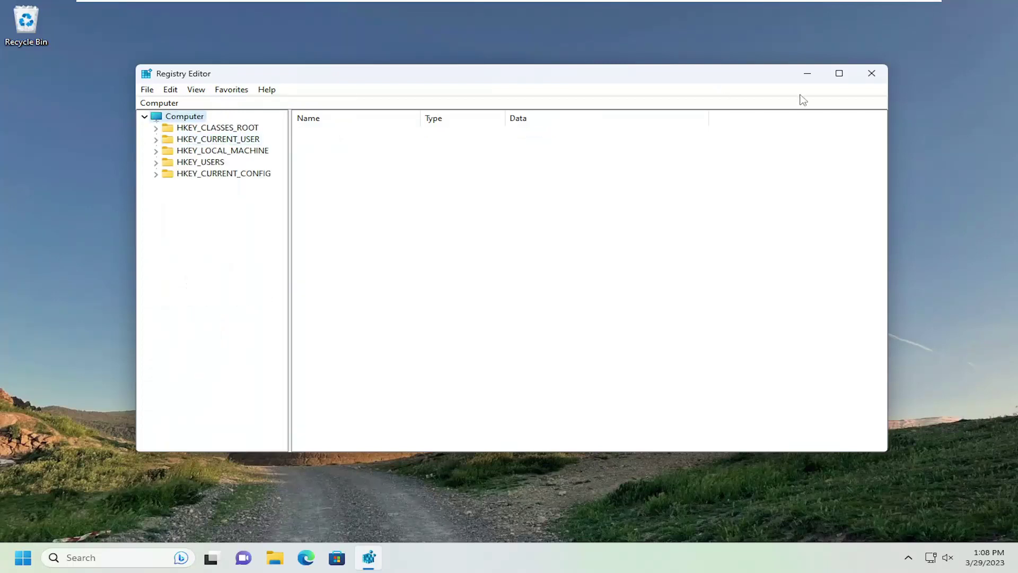
click(871, 73)
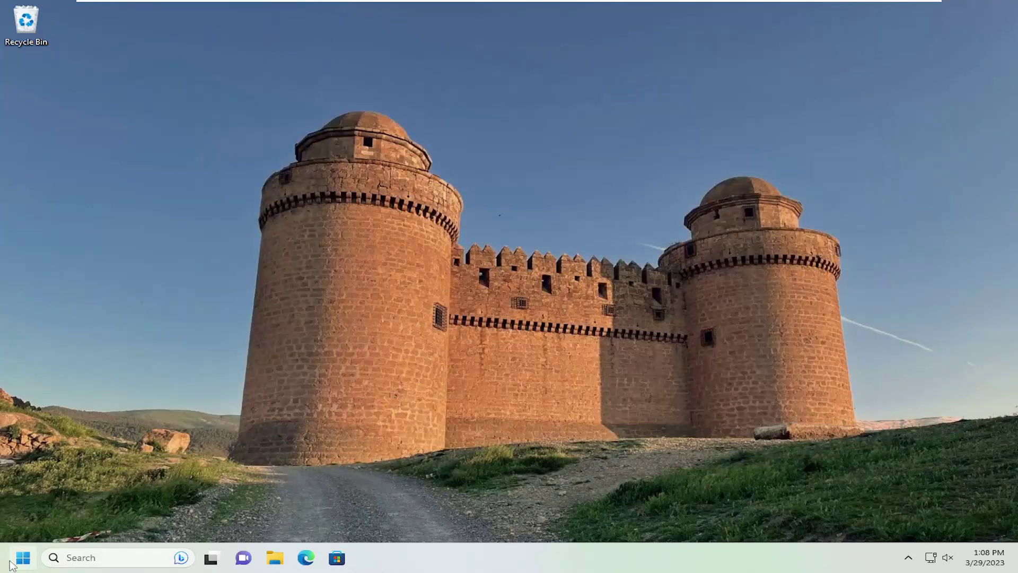
Restart the computer from the Start button's Shut down or sign out menu.
right_click(23, 557)
mouse_move(113, 502)
click(182, 501)
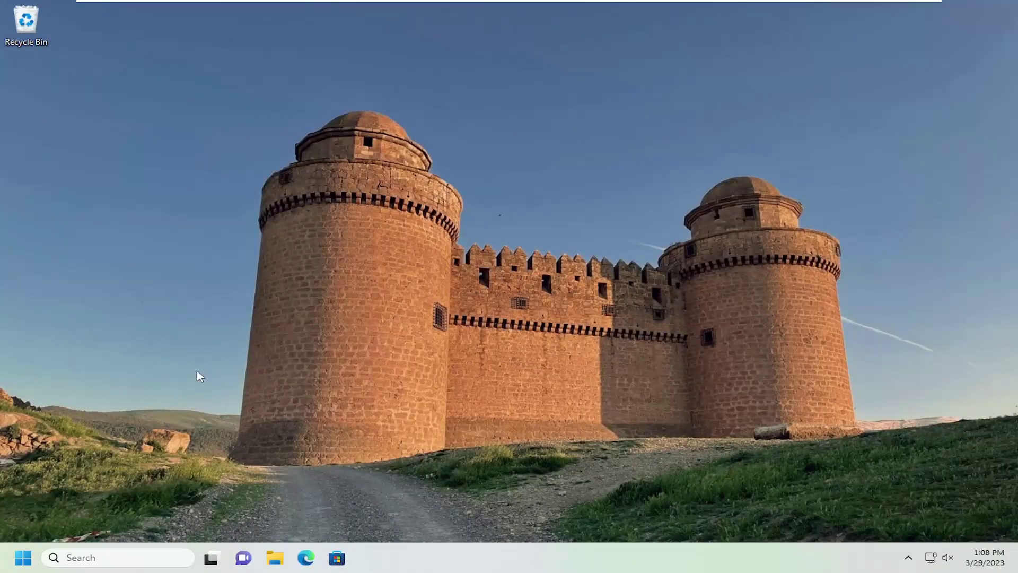
click(106, 560)
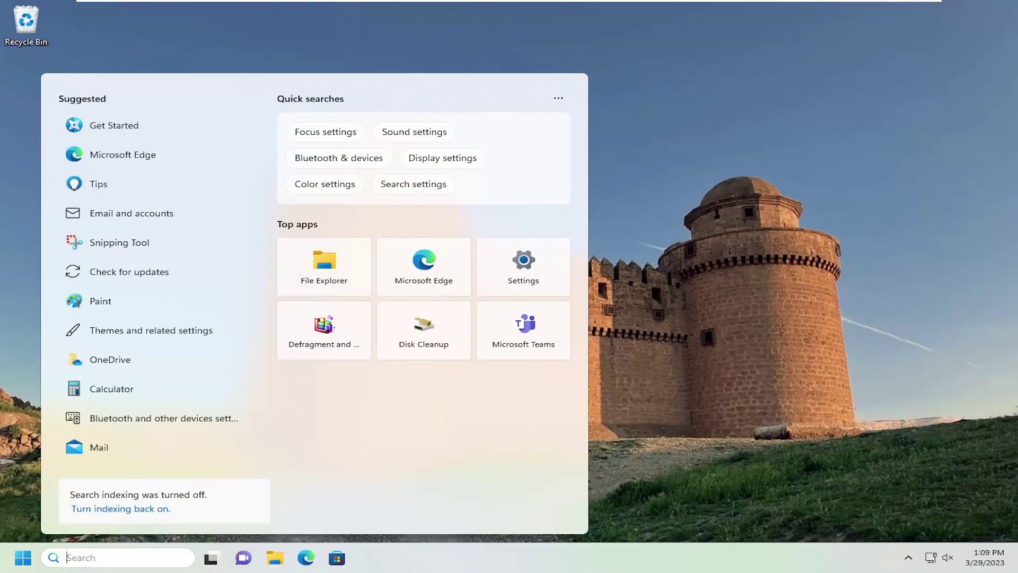
text(cmd)
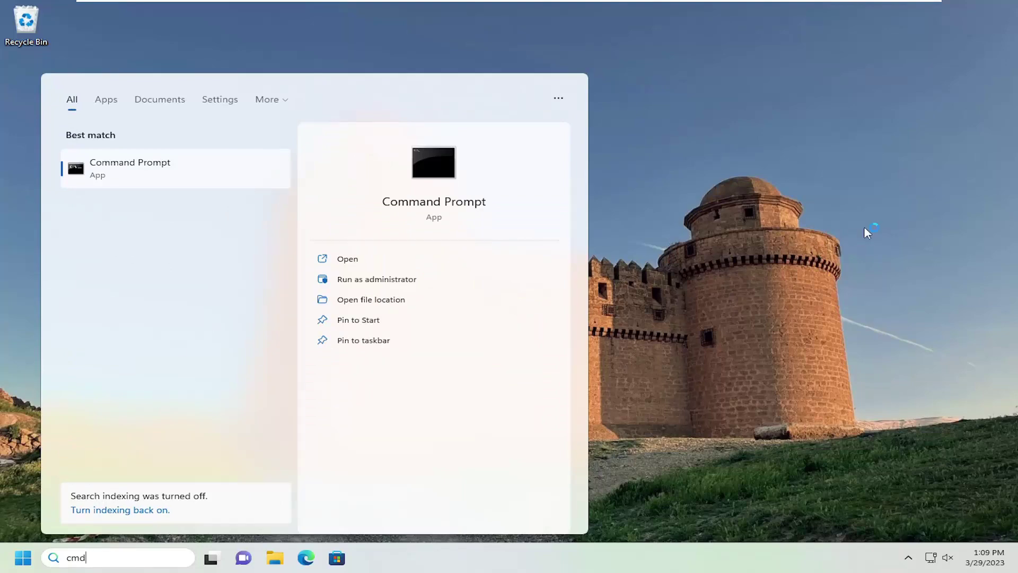
click(773, 248)
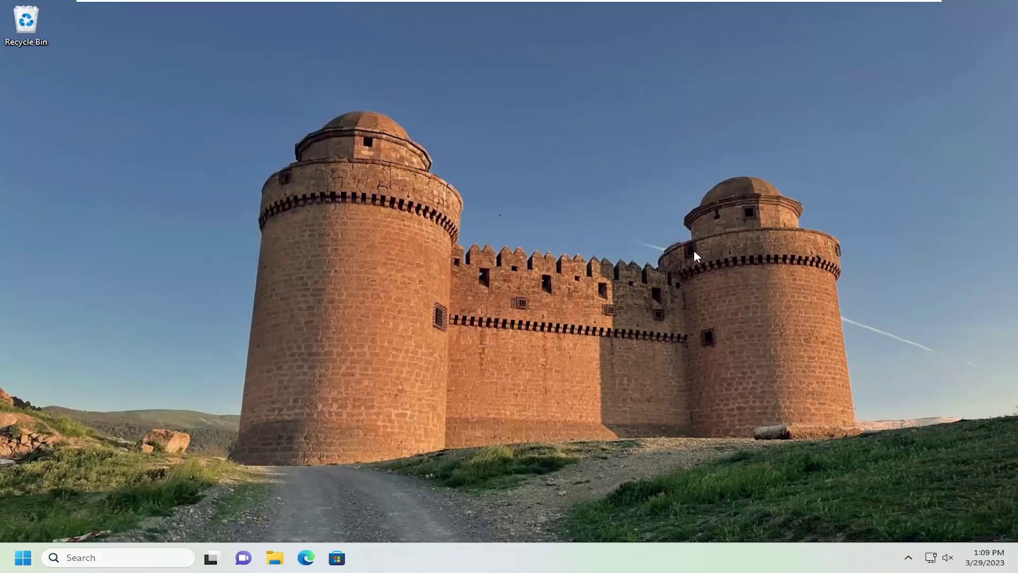